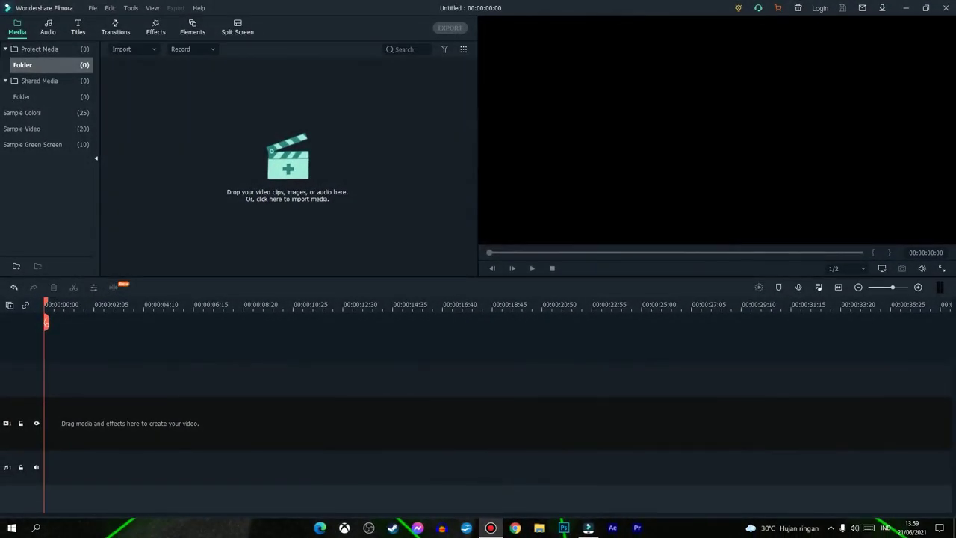
- Import the Epic downhill longboarding video into the project media and open it in Auto Highlight
click(287, 177)
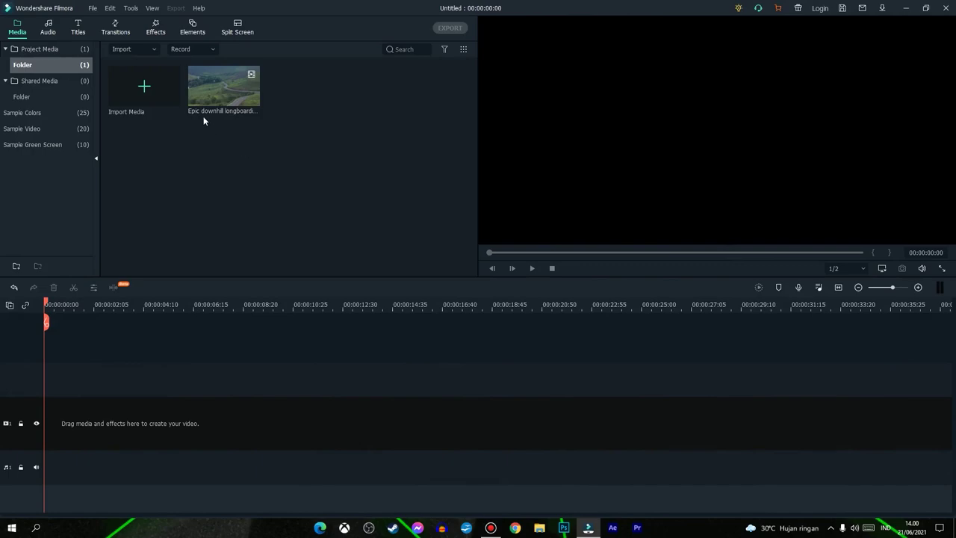
click(206, 111)
right_click(208, 87)
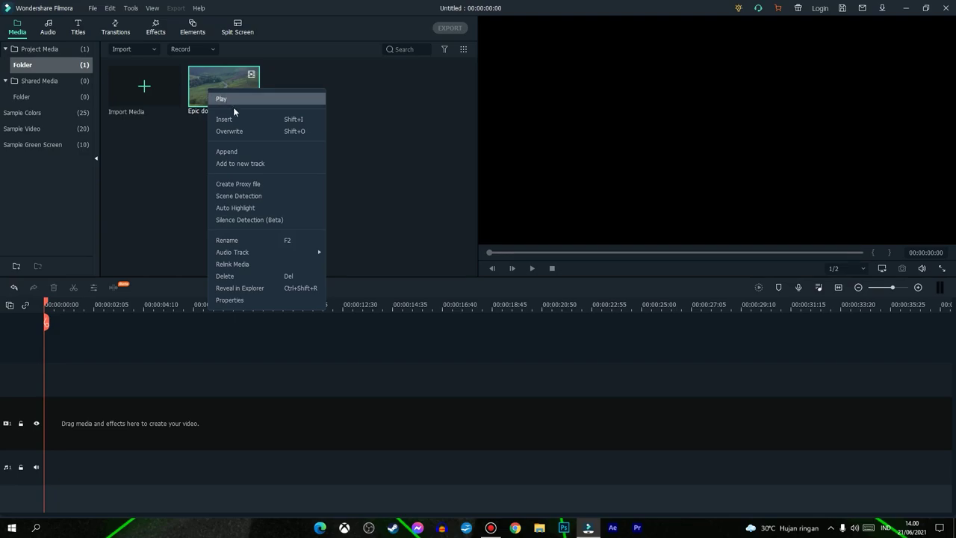
click(256, 208)
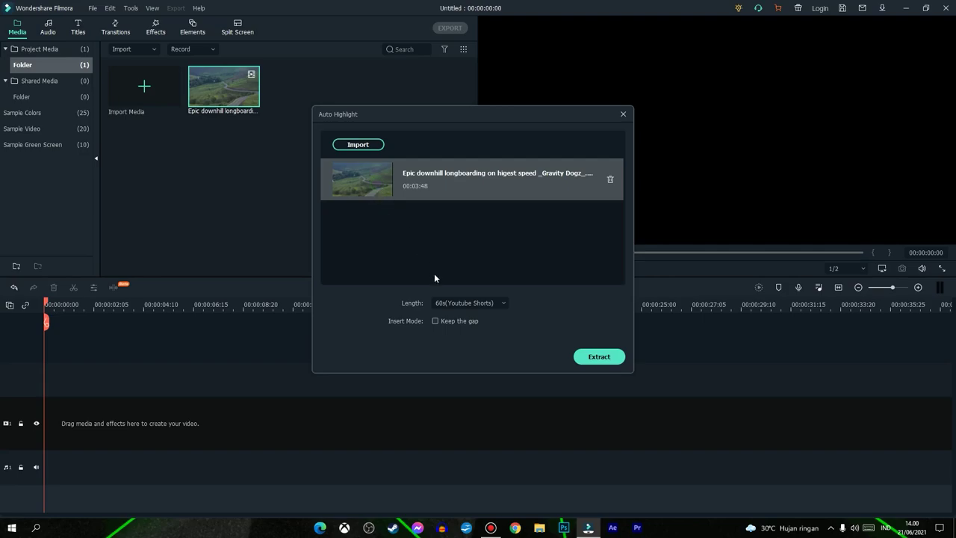
- Extract highlights with a 60s (Youtube Shorts) length and match the project settings to the media at 1280 x 720 24fps
click(484, 304)
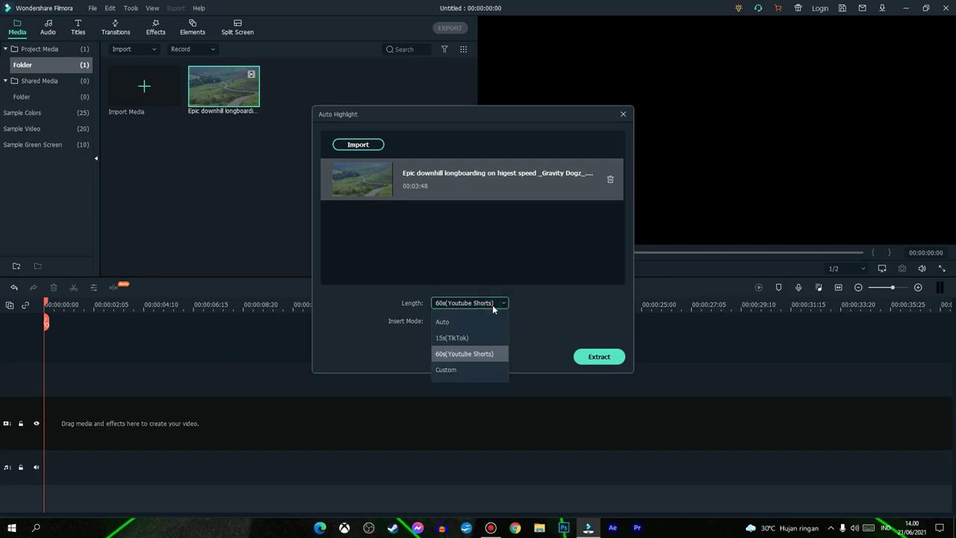
click(465, 353)
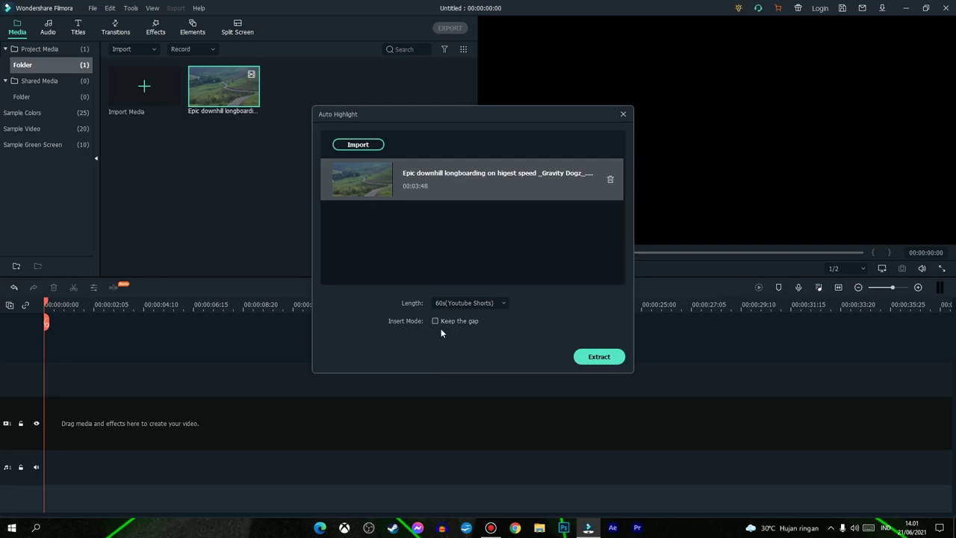
click(607, 358)
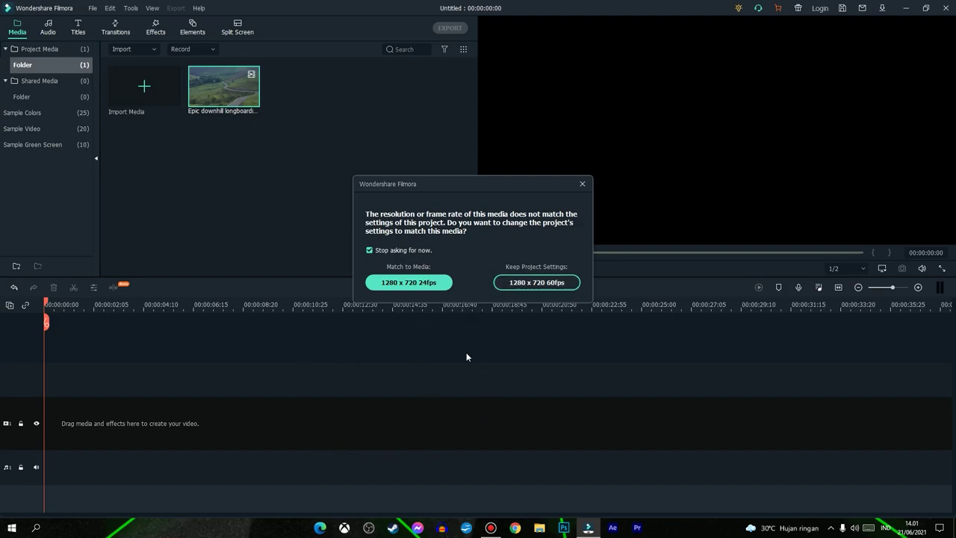
click(422, 284)
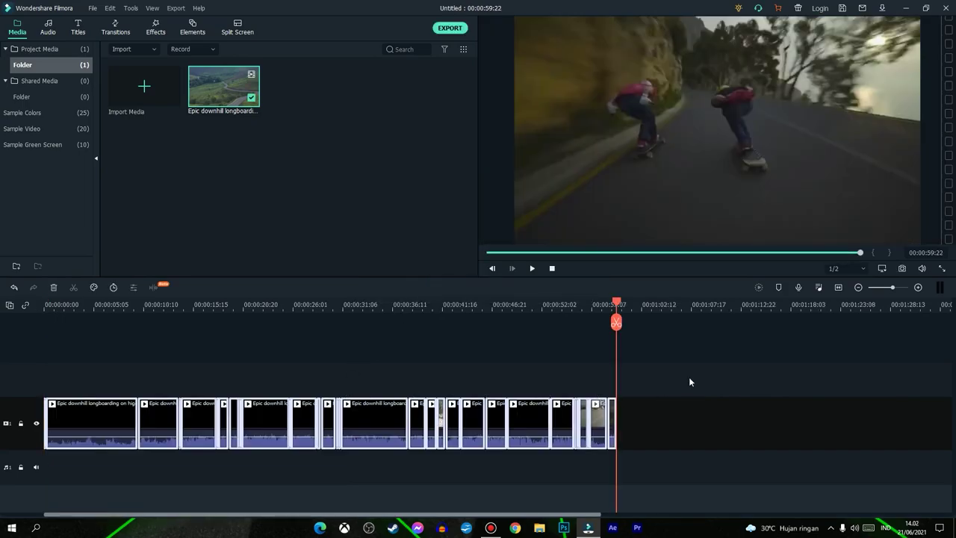
- Deselect the extracted highlight clips and check the sequence's end and beginning with the playhead
click(688, 381)
mouse_move(616, 302)
mouse_down()
mouse_move(578, 303)
mouse_move(619, 306)
mouse_up()
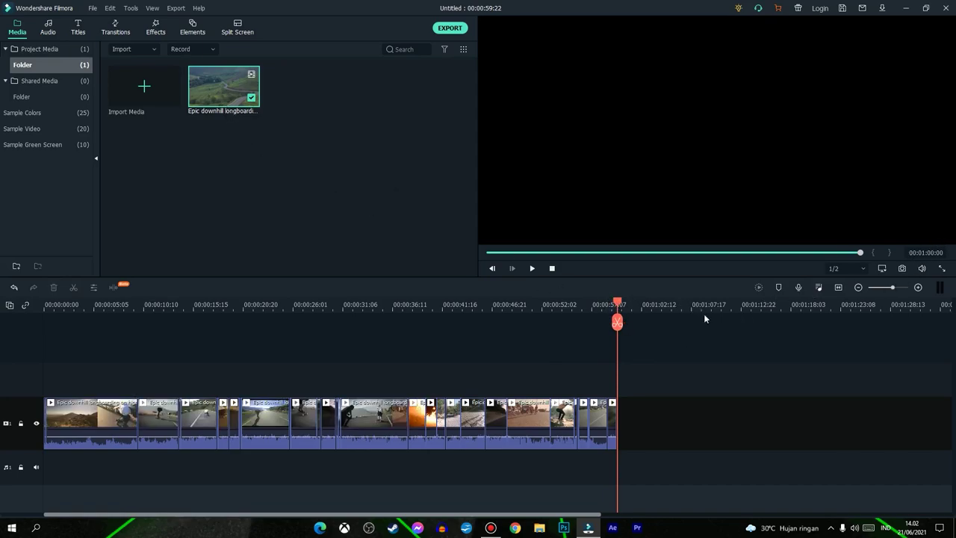
drag(620, 304, 34, 375)
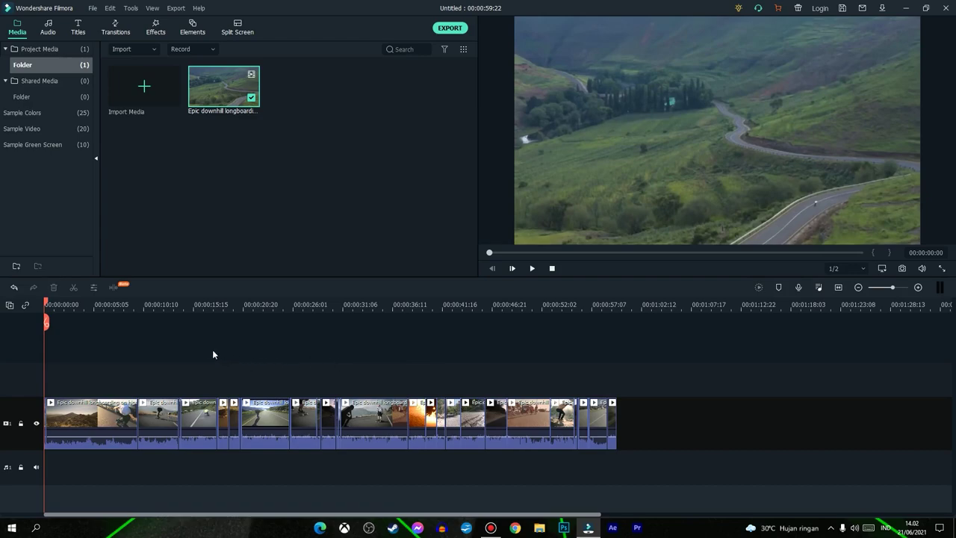
click(616, 304)
click(617, 304)
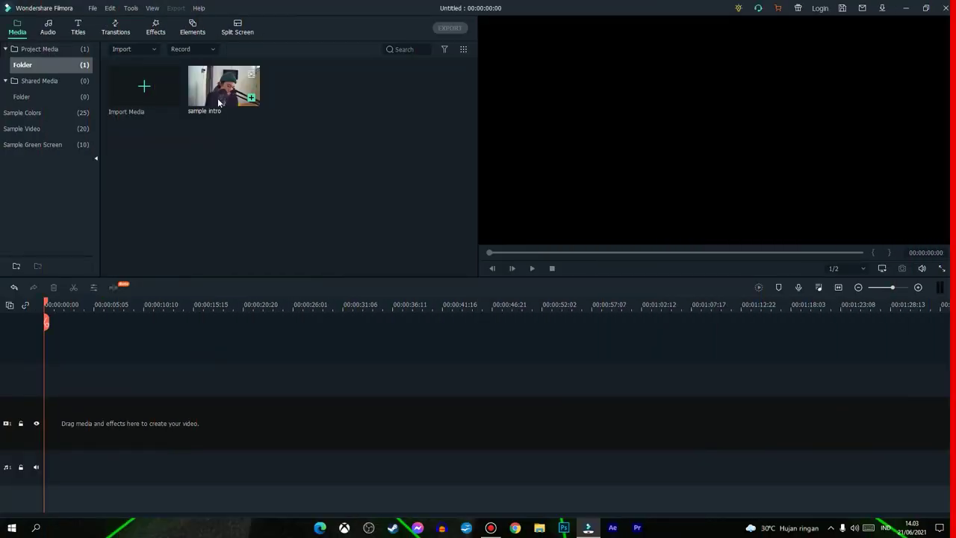
- Place the sample intro clip at the start of the video track, matching the project settings to 1280 x 720 60fps
drag(219, 103, 50, 437)
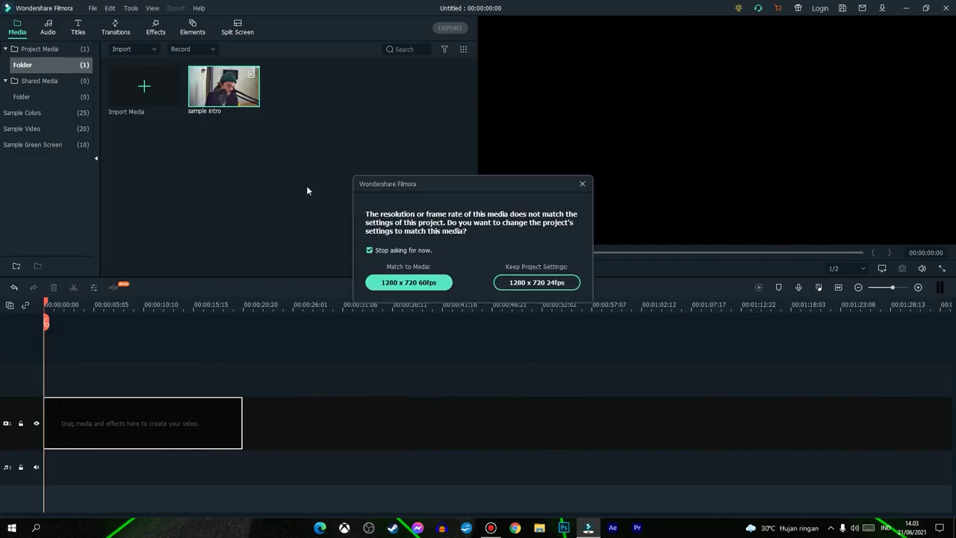
click(417, 285)
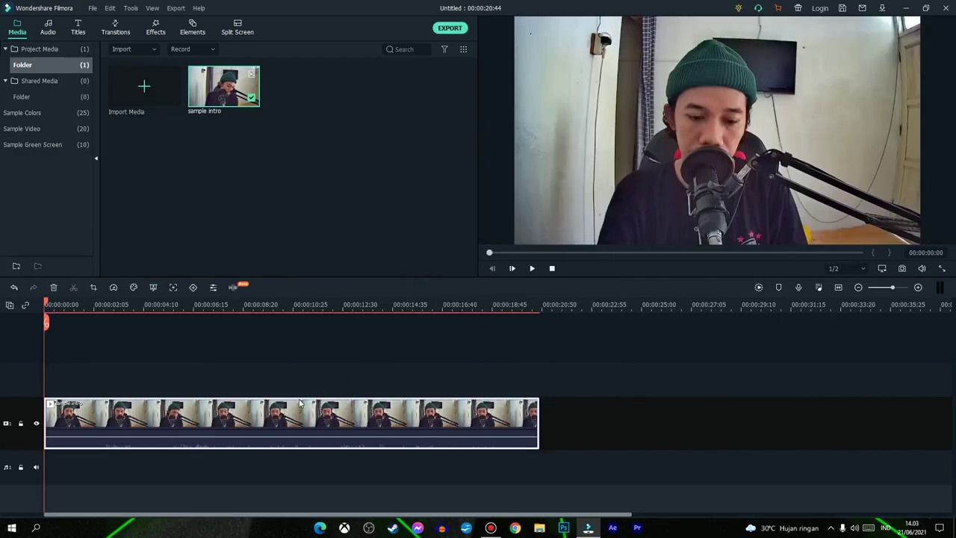
click(648, 433)
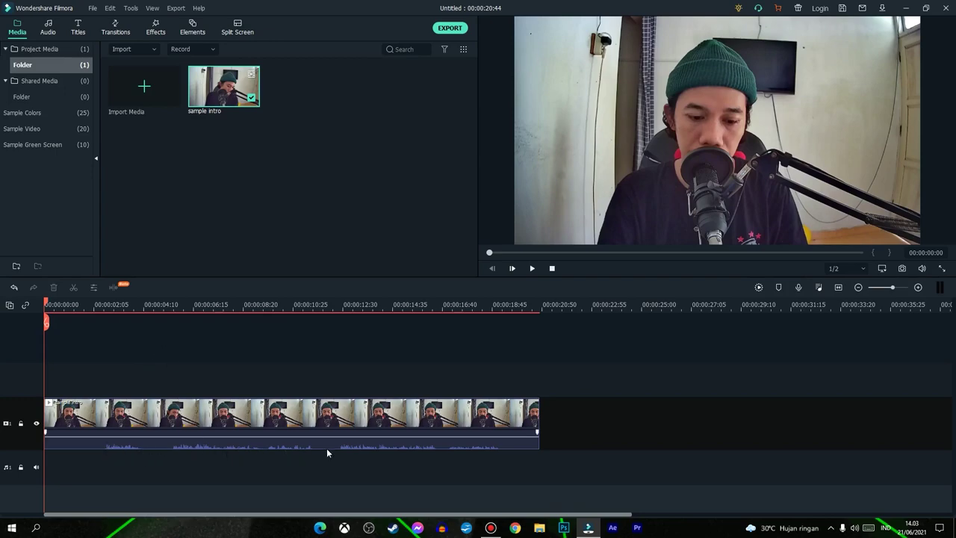
- Enable Auto Normalization in the audio settings of the sample intro clip on the timeline and apply it
click(250, 386)
right_click(212, 418)
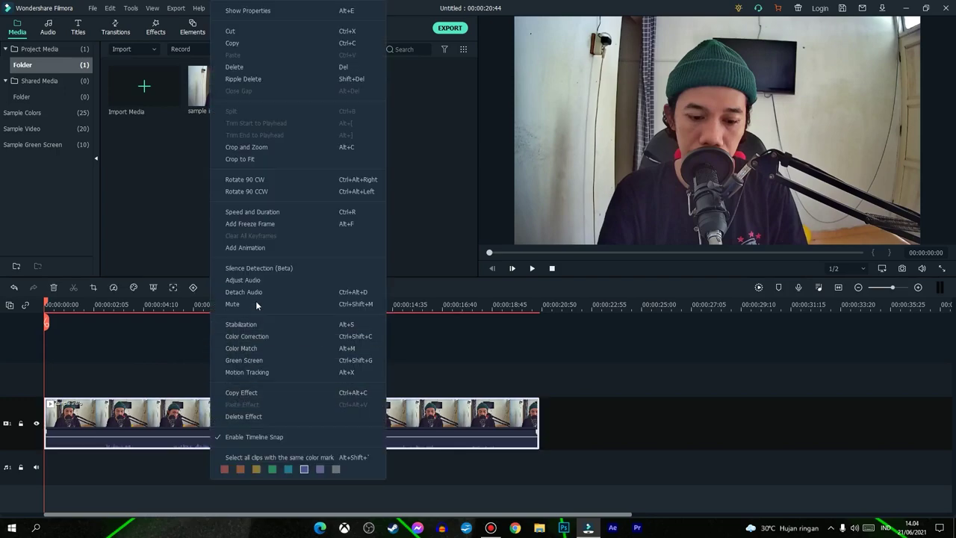
click(256, 279)
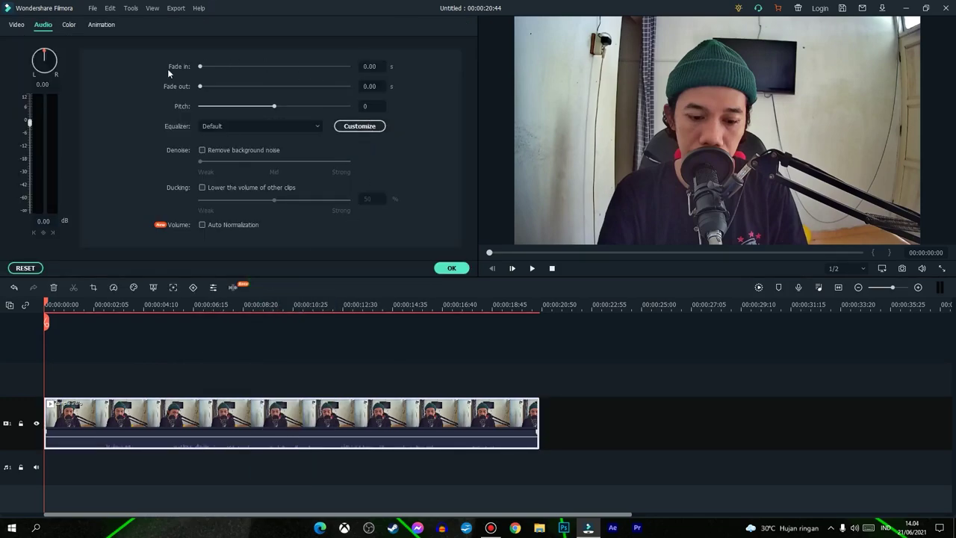
click(234, 227)
click(452, 268)
click(616, 426)
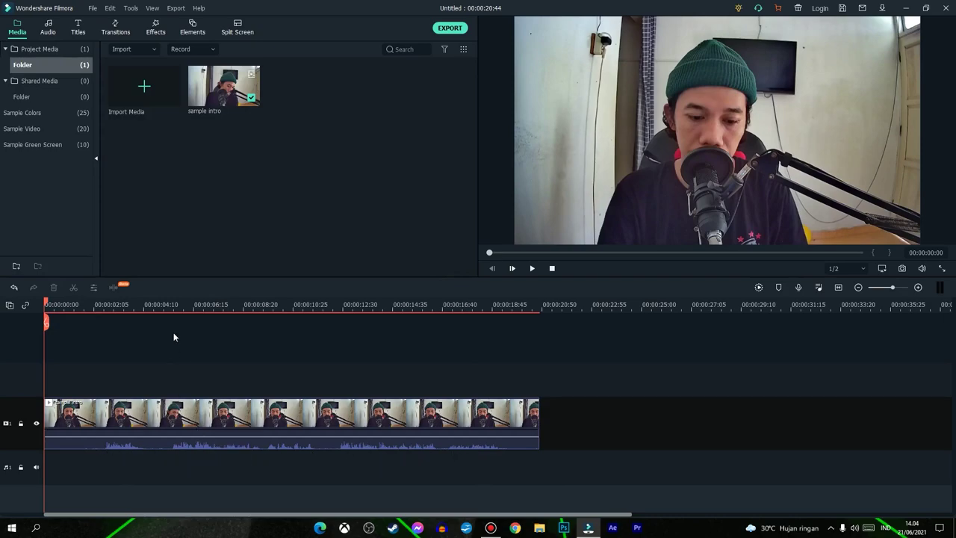
- Play back the normalized sample intro clip to check its audio volume
click(101, 307)
key(space)
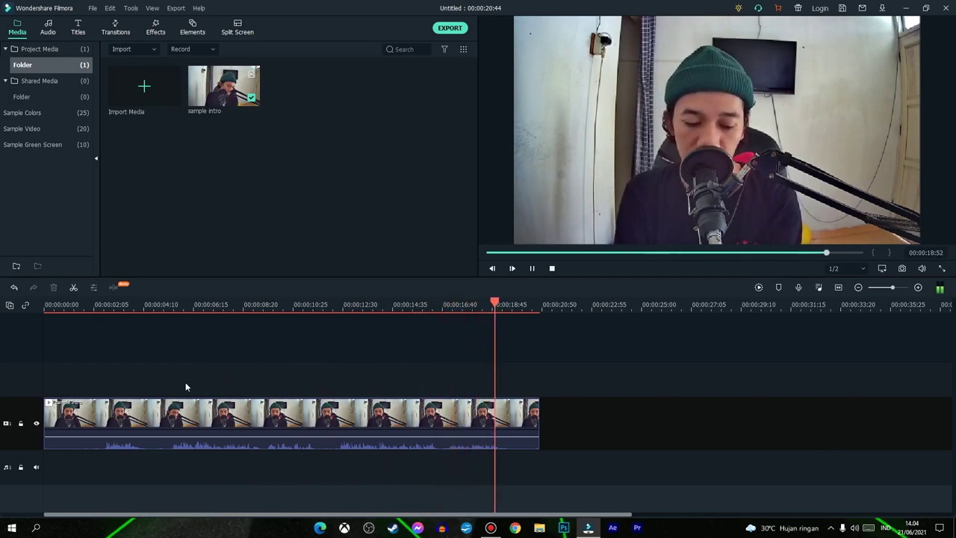
key(space)
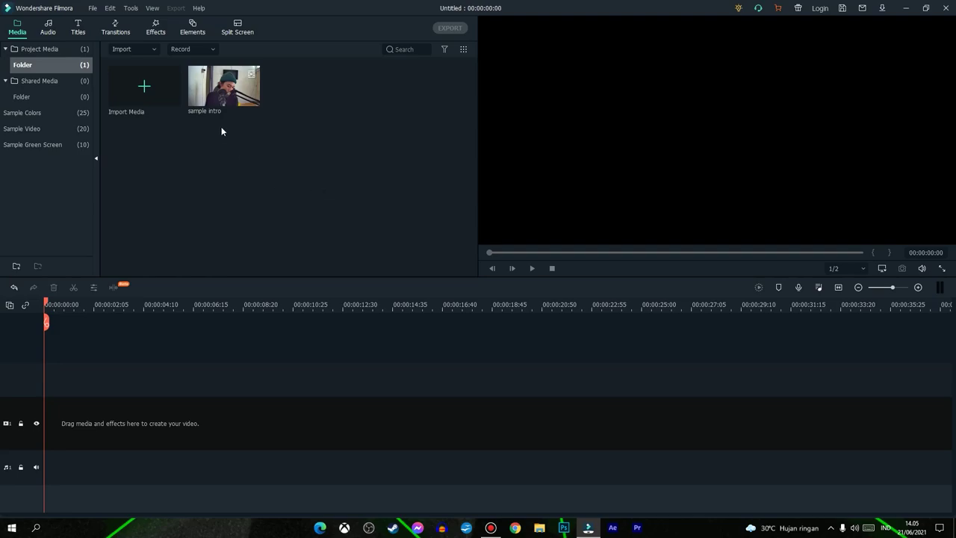
- Place the sample intro clip at the start of the empty video track and open Silence Detection for it
drag(250, 98, 55, 436)
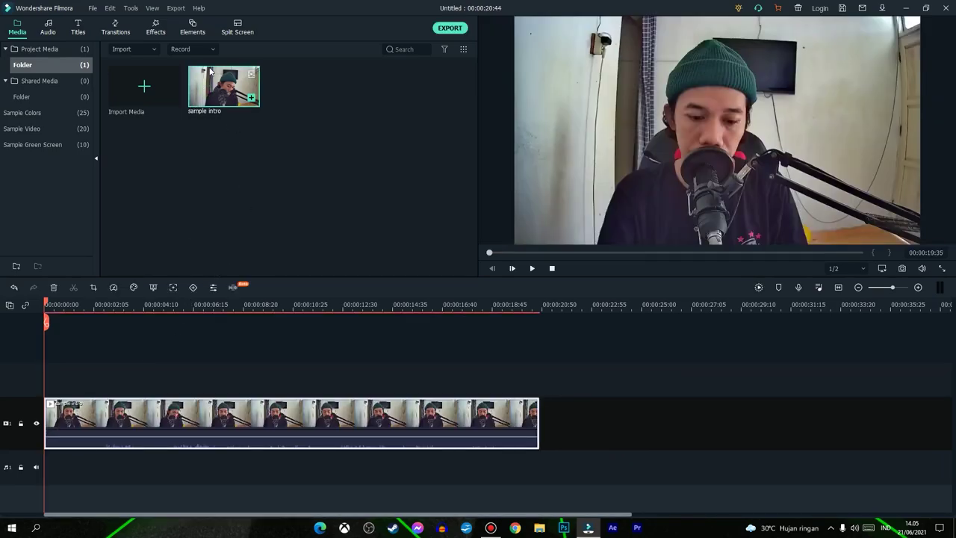
right_click(214, 92)
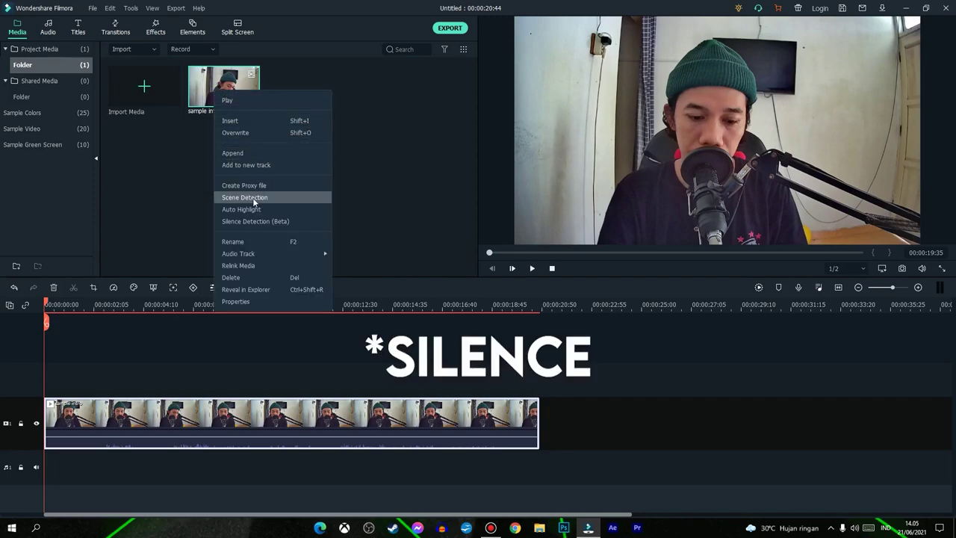
click(391, 199)
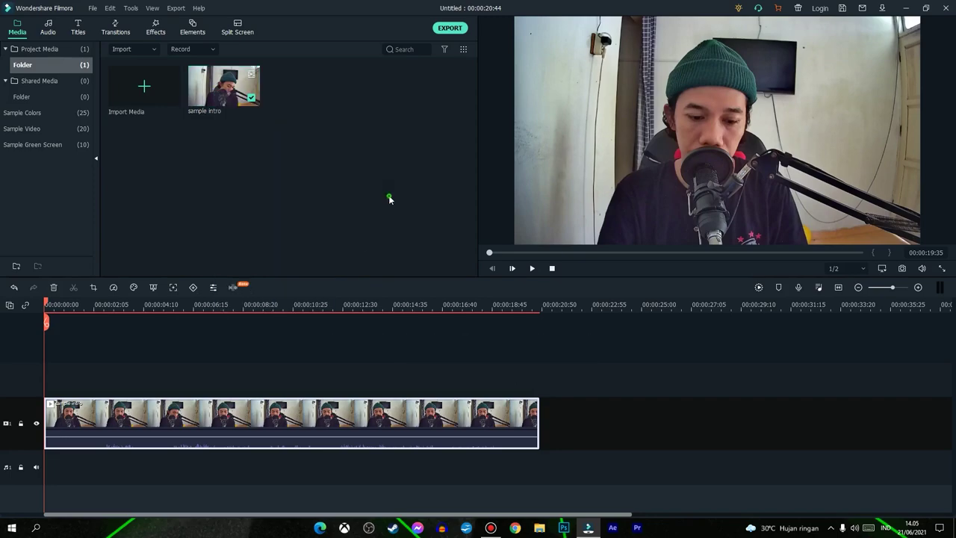
right_click(249, 416)
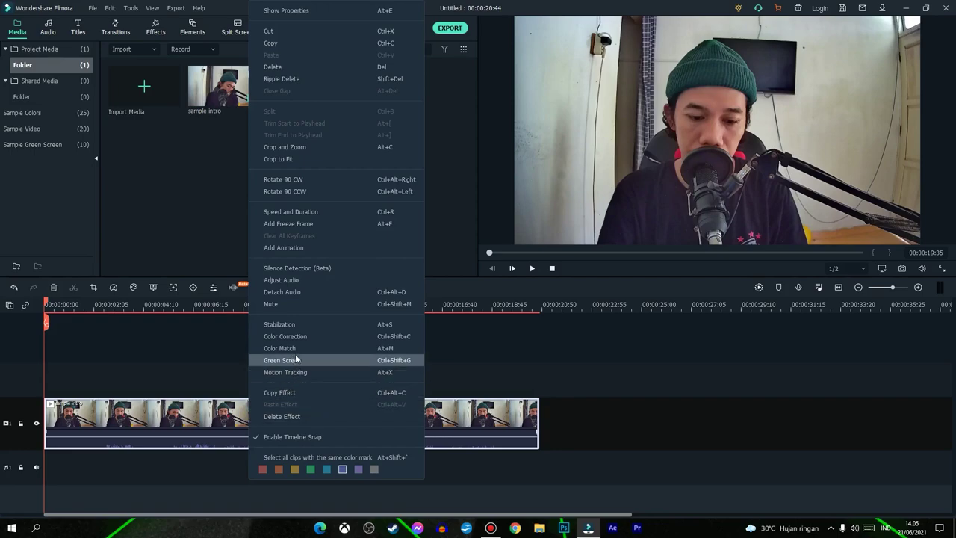
click(295, 271)
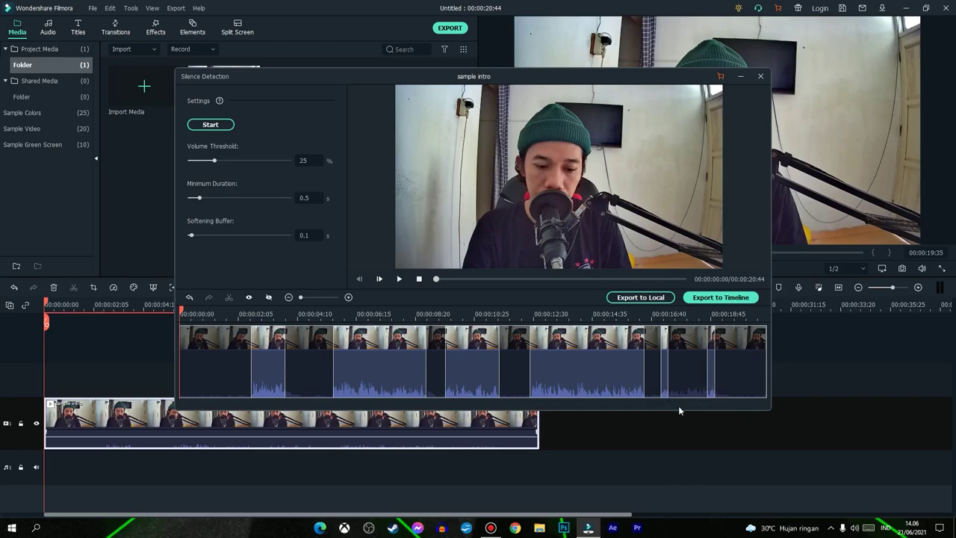
- Extend the second-to-last kept segment over the gap to include the last fragment, and set the Softening Buffer to 0.5 s
click(666, 366)
drag(667, 367, 720, 364)
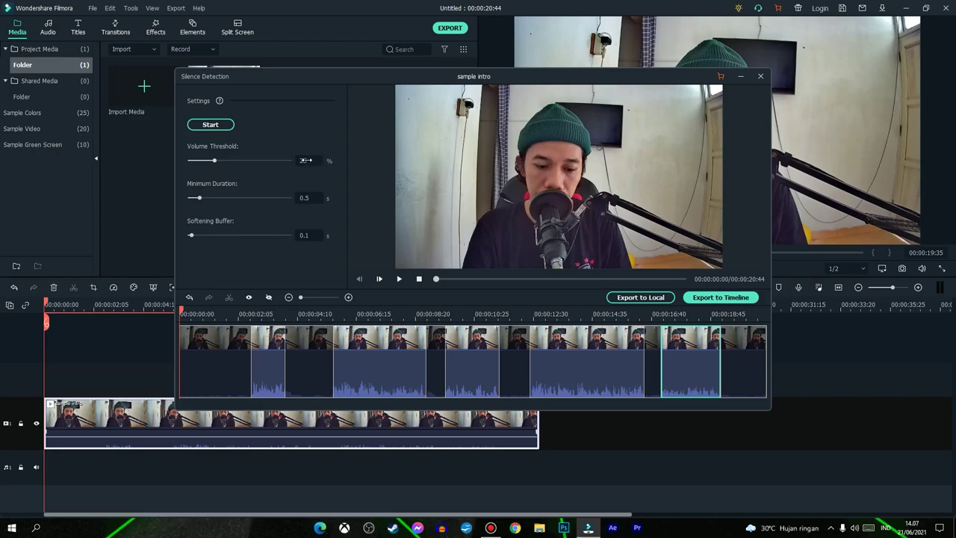
drag(191, 235, 200, 236)
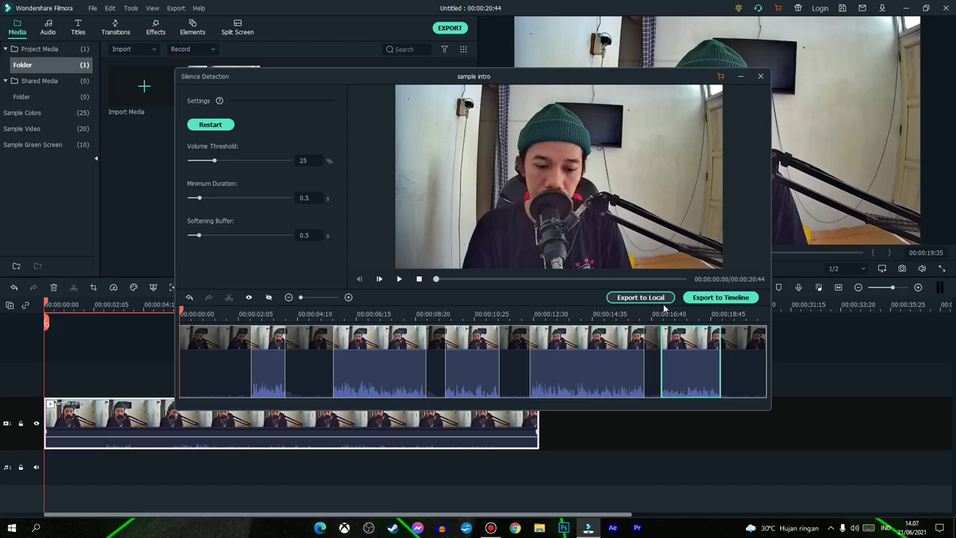
- Export the silence-trimmed segments to the timeline and play the sequence from the start
click(711, 298)
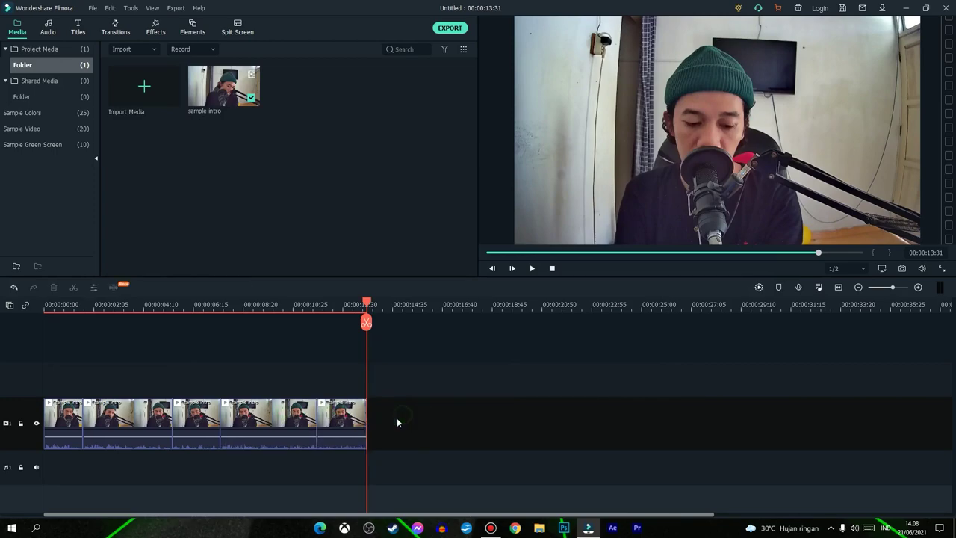
drag(440, 372, 237, 453)
click(491, 421)
click(553, 271)
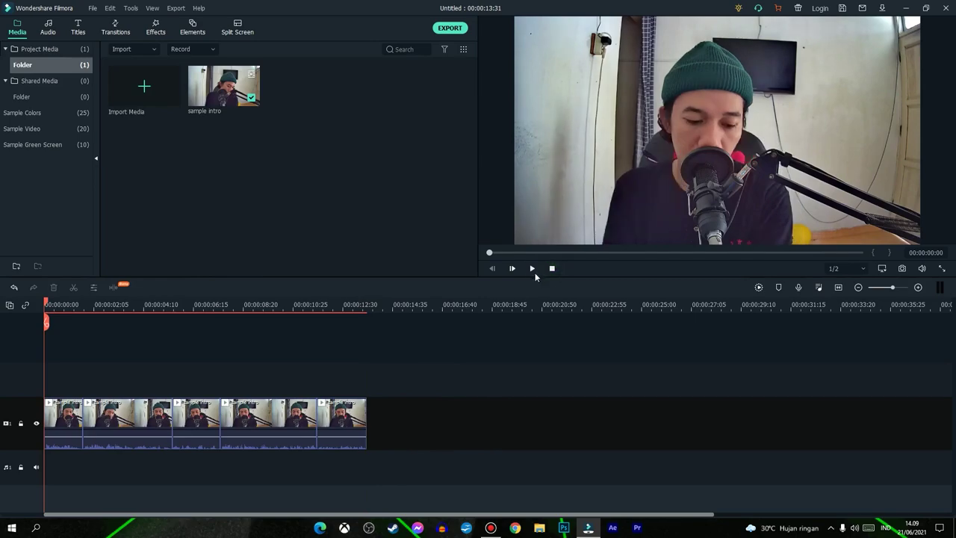
click(532, 269)
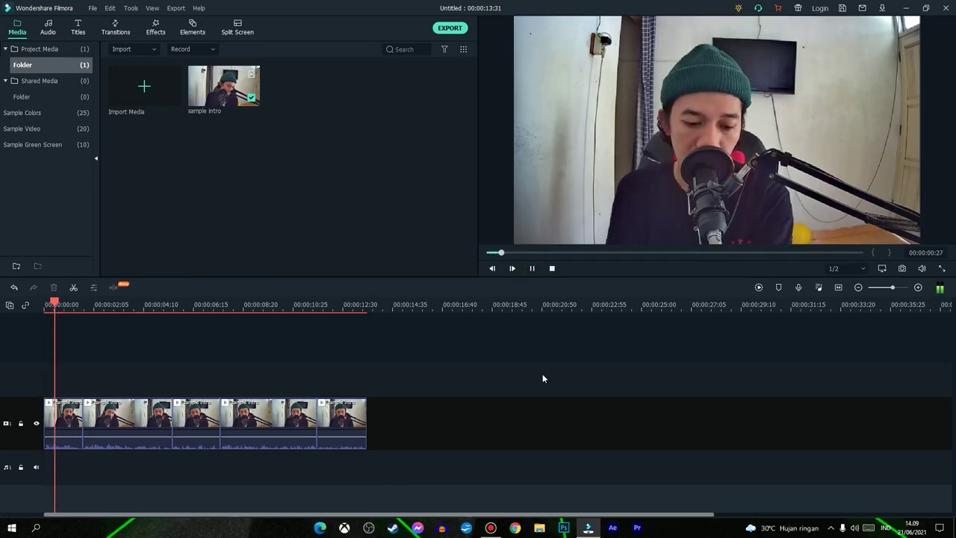